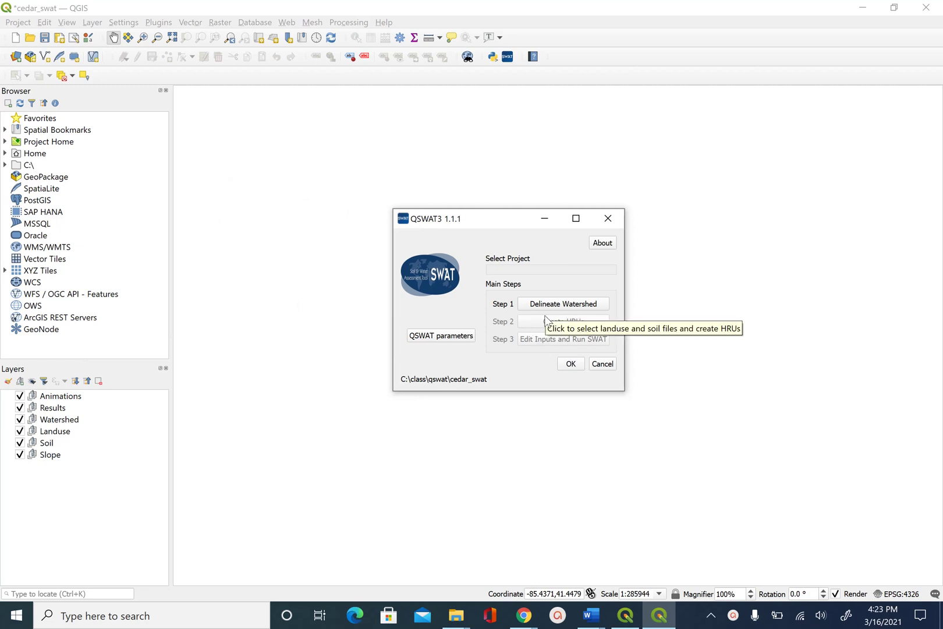
- Add cedar_outlet.shp as a vector layer, accepting the first coordinate transformation
left_click(217, 8)
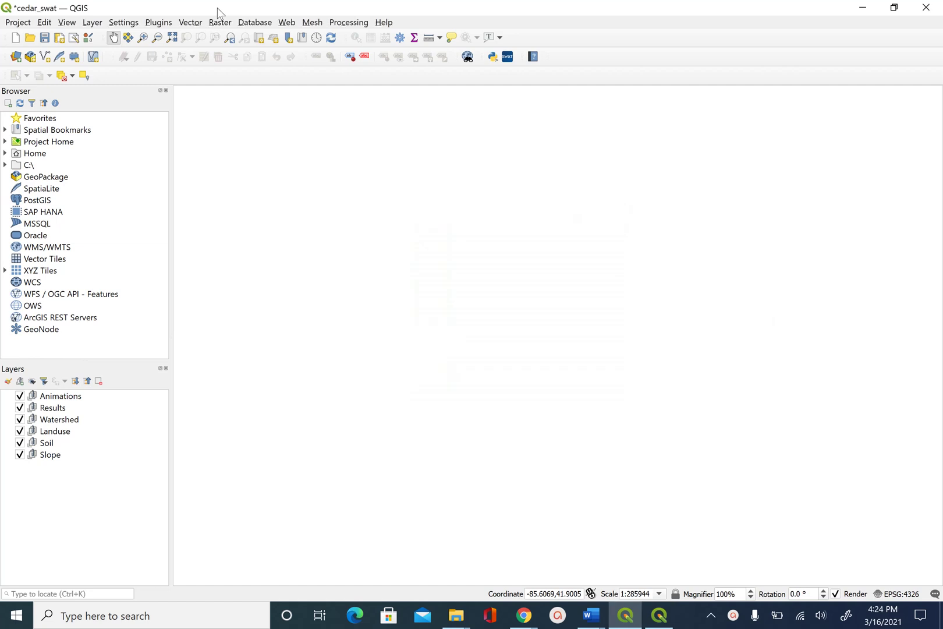
left_click(93, 23)
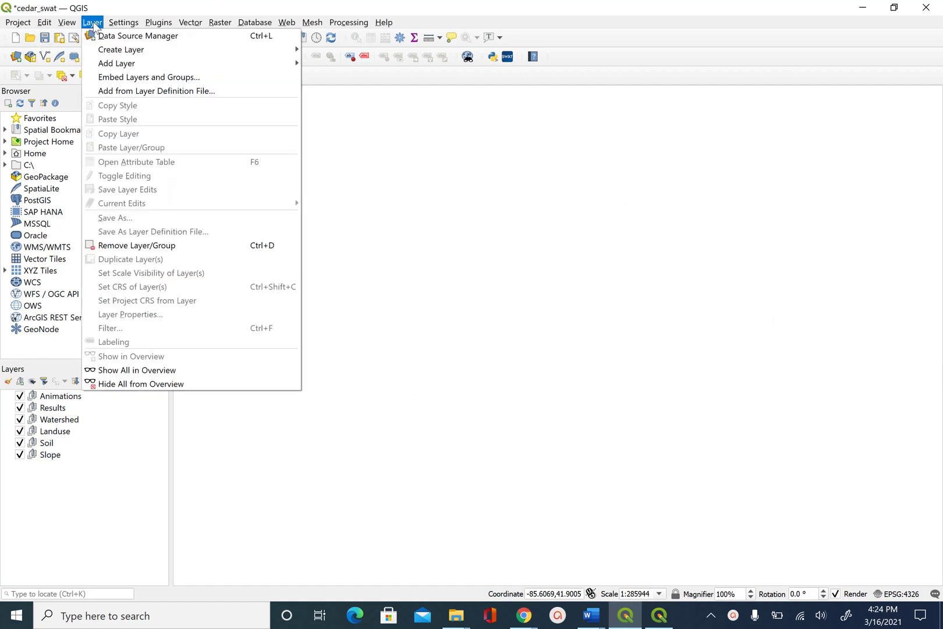
mouse_move(122, 64)
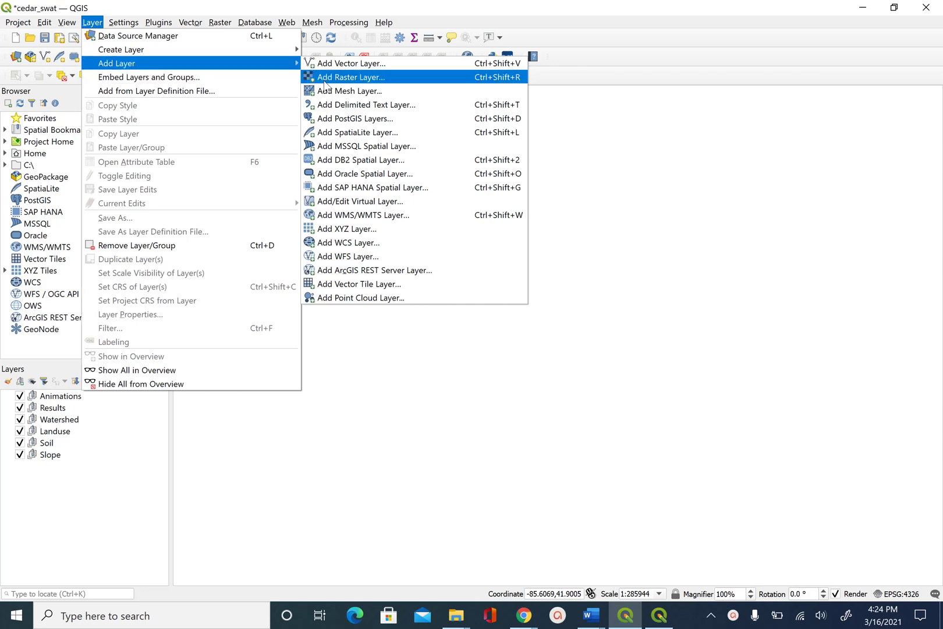
left_click(363, 64)
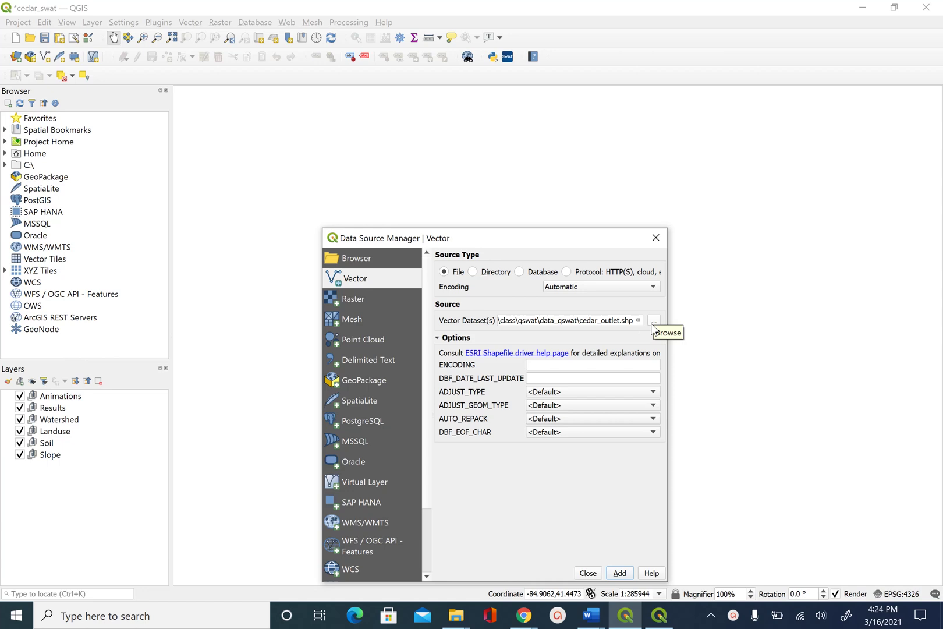
left_click(621, 573)
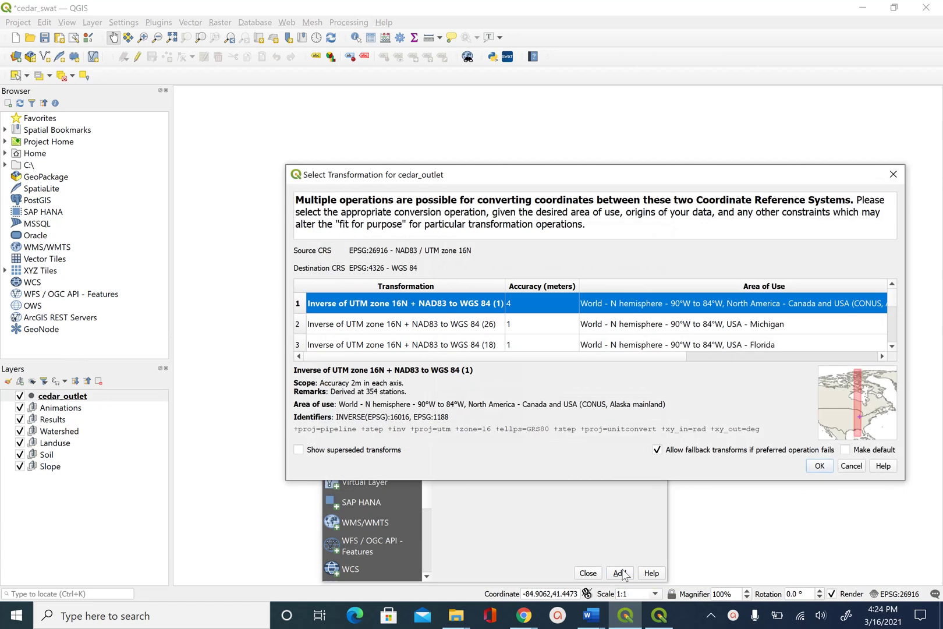
left_click(820, 466)
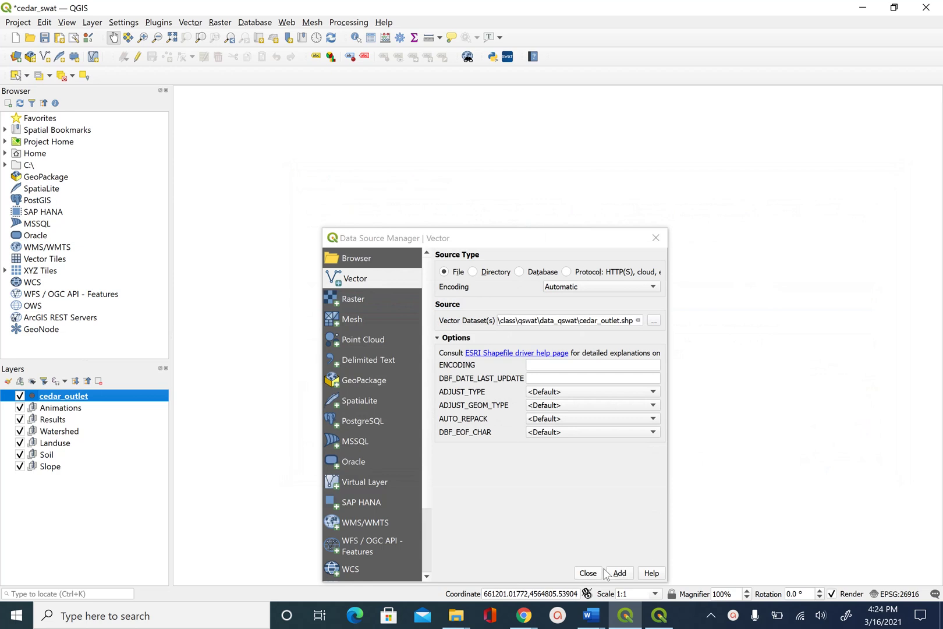
left_click(589, 572)
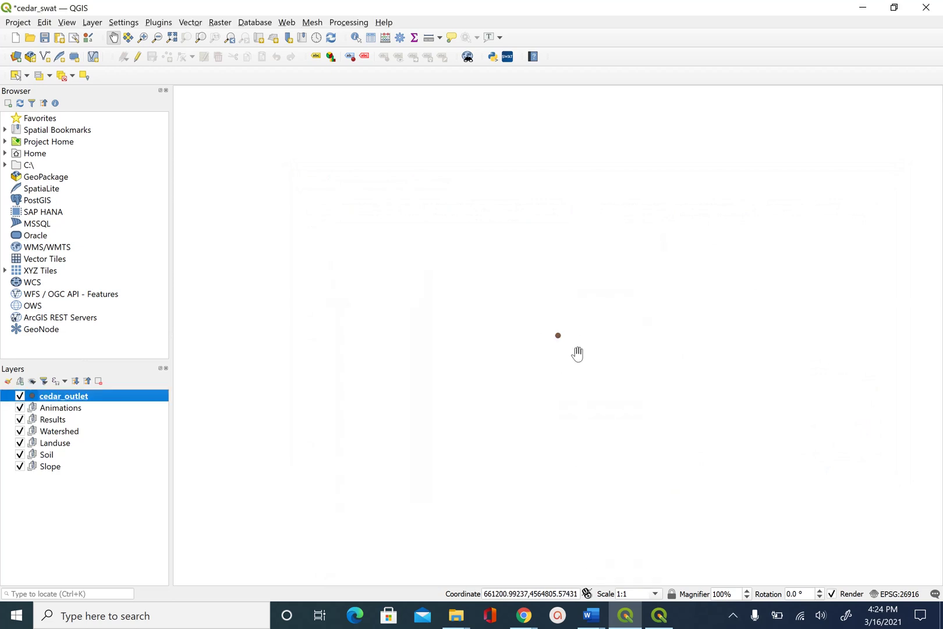
- Bring up QSWAT3's Delineate Watershed dialog and move it to the centre of the screen
left_click(662, 617)
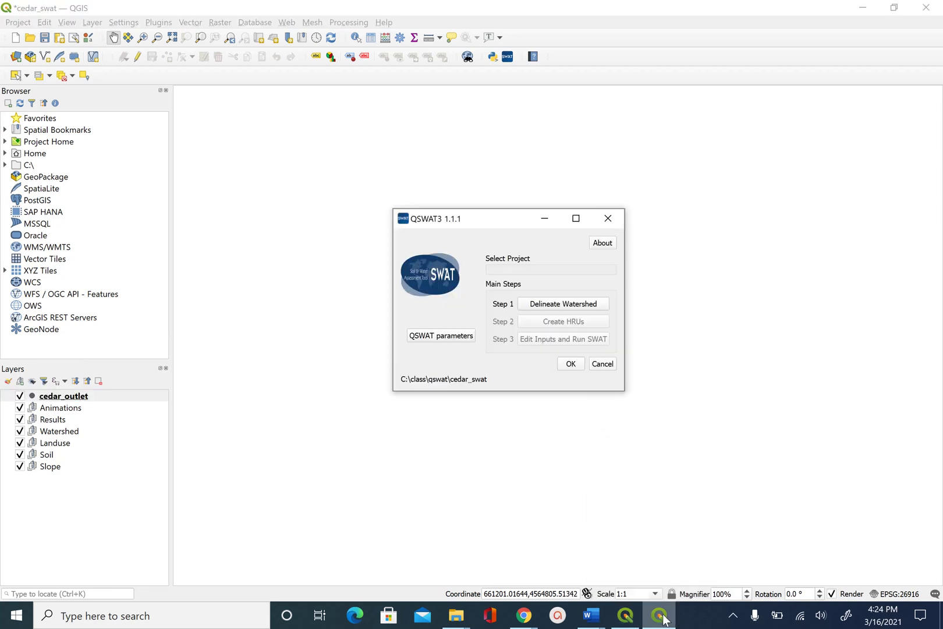
left_click(558, 308)
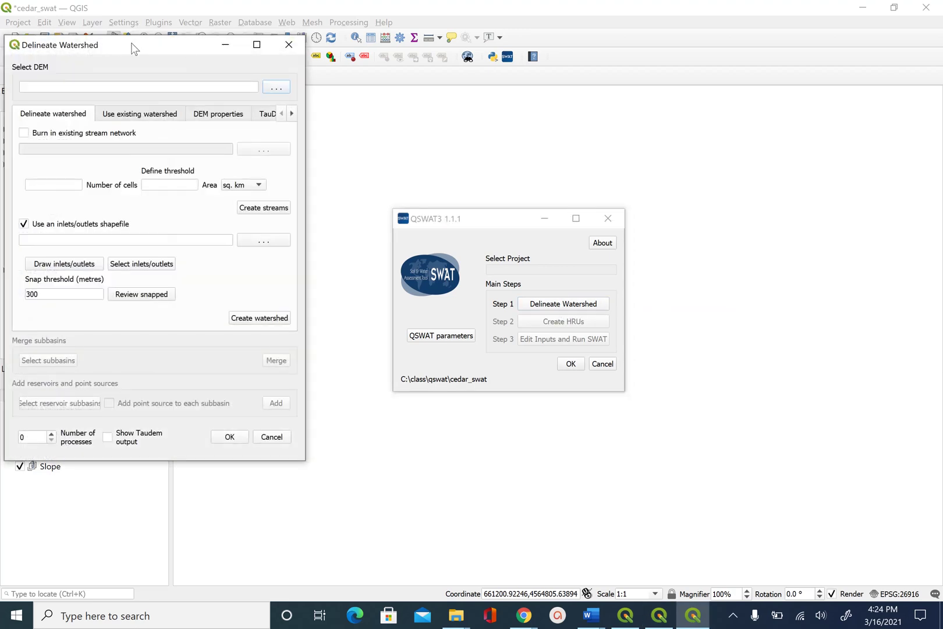
left_click_drag(134, 49, 406, 81)
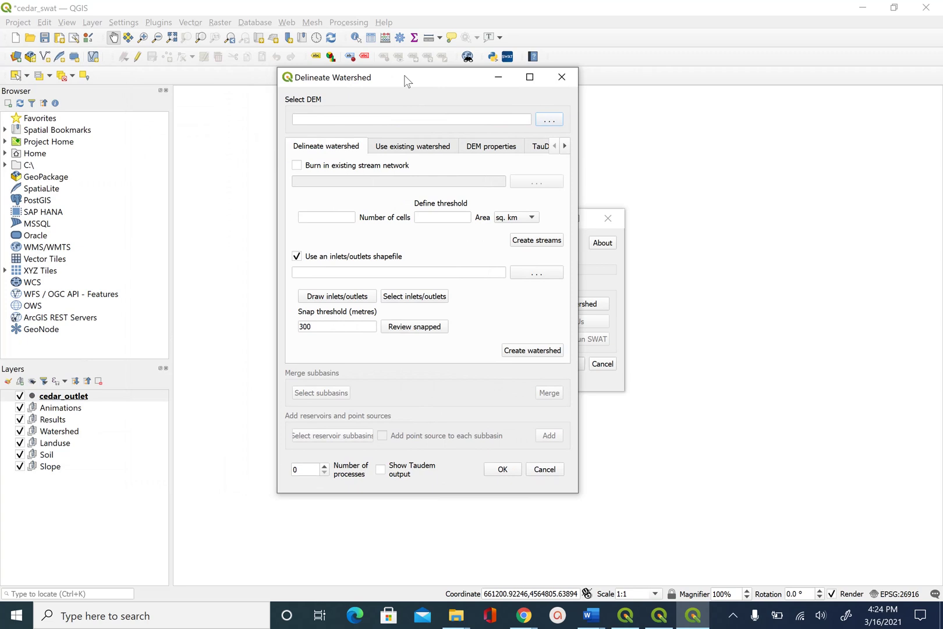
- Select cedar_dem.tif as the DEM for watershed delineation
left_click(549, 121)
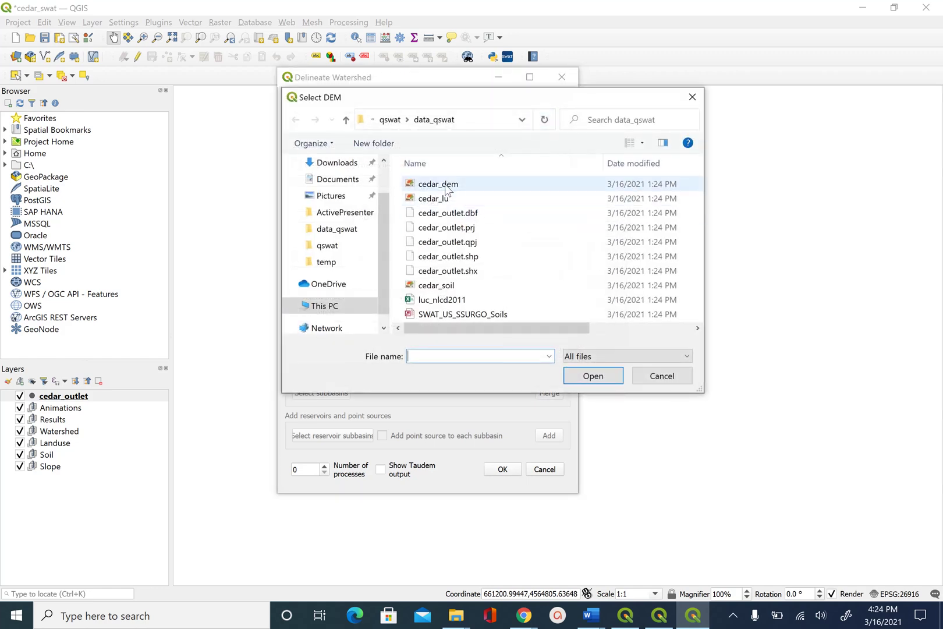
left_click(448, 185)
left_click(587, 375)
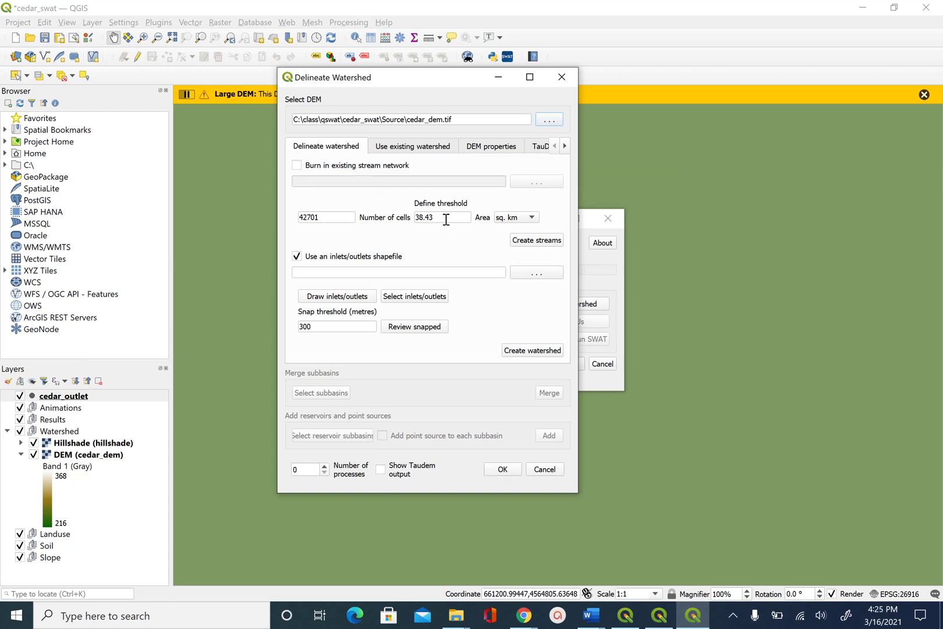
- Change the threshold area from 38.43 to 25 sq. km and create the streams
left_click_drag(447, 217, 410, 211)
type("25")
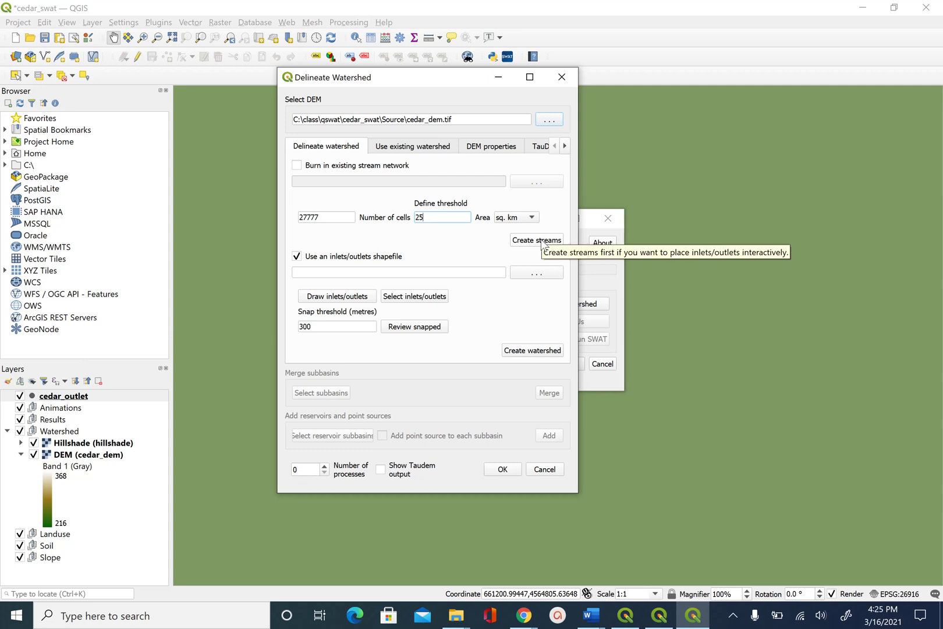
left_click(542, 244)
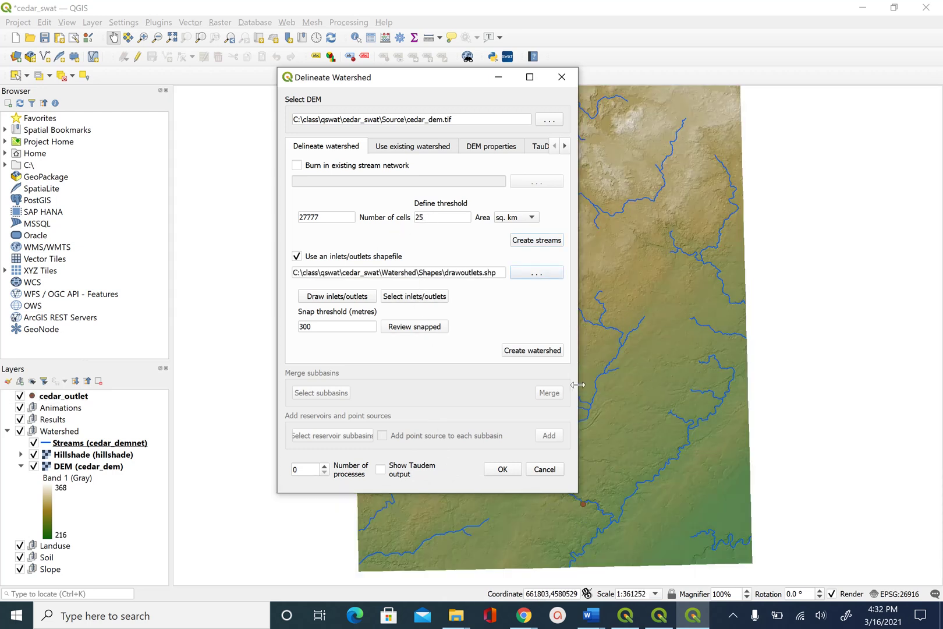
left_click_drag(611, 401, 595, 350)
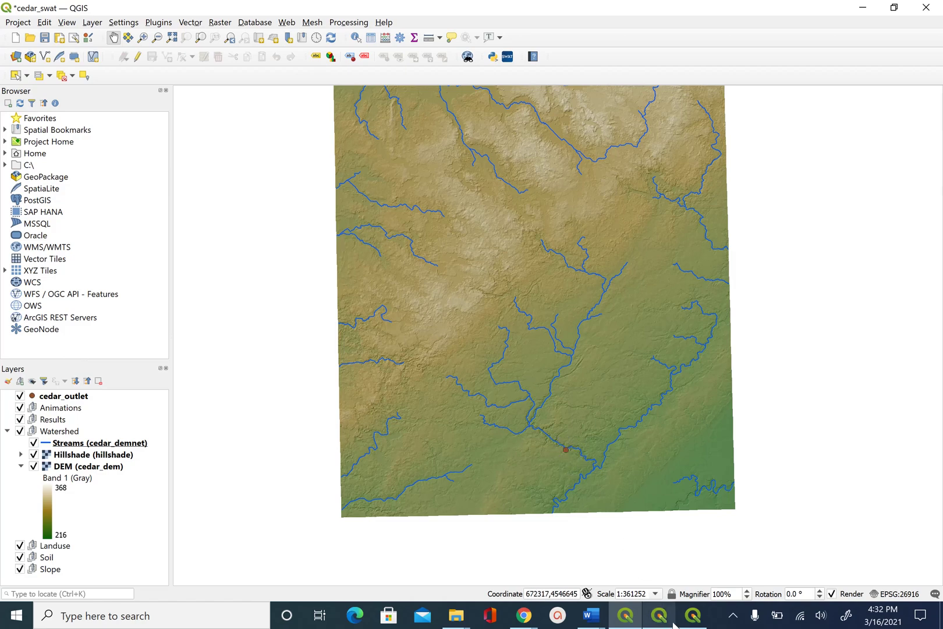
mouse_move(689, 622)
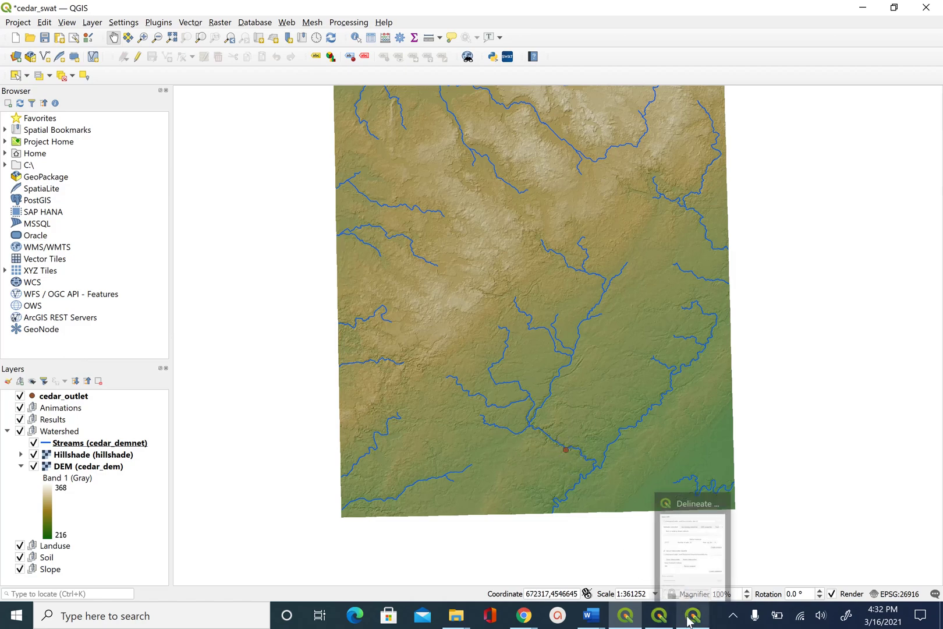
left_click(686, 495)
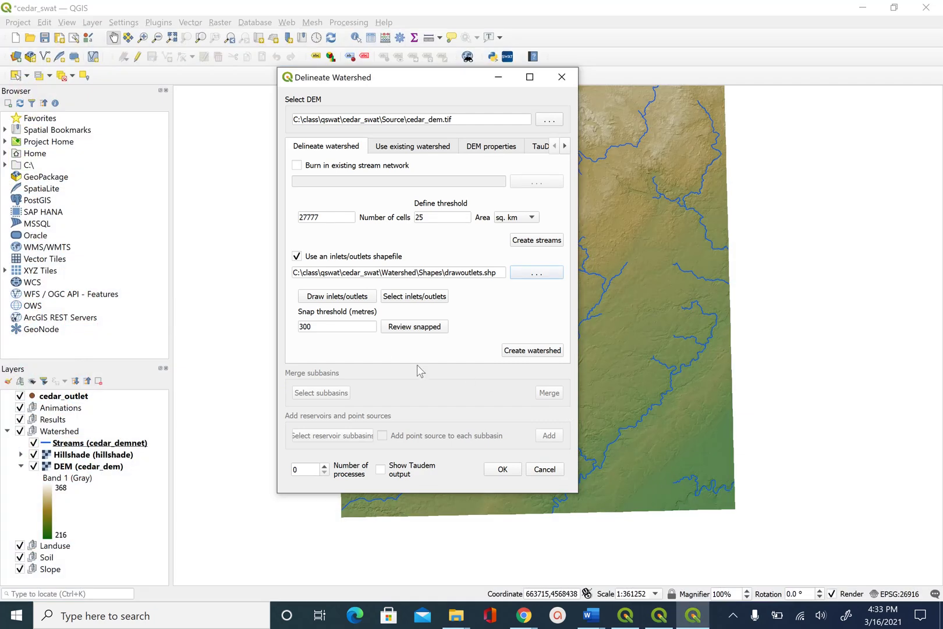
- Draw an outlet point on the blue stream line and confirm it, saving drawoutlets1.shp
left_click(334, 296)
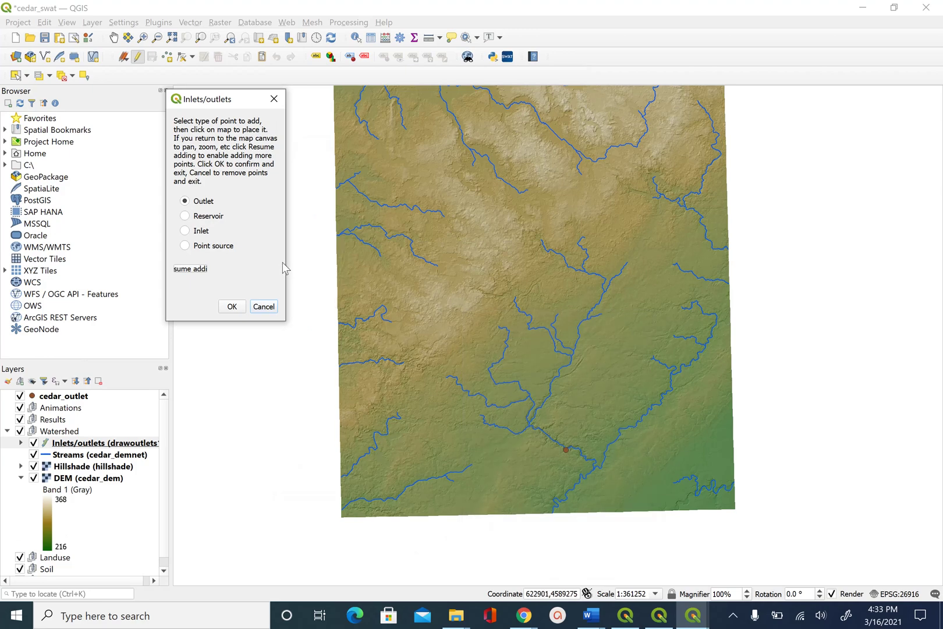
left_click_drag(286, 263, 355, 269)
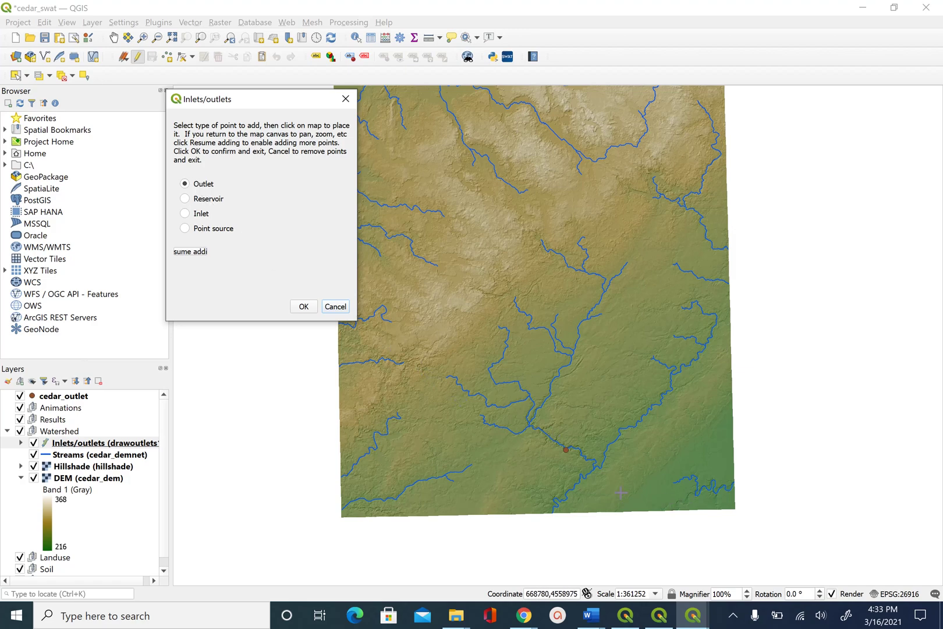
scroll(584, 473, "up", 1)
scroll(584, 473, "up", 3)
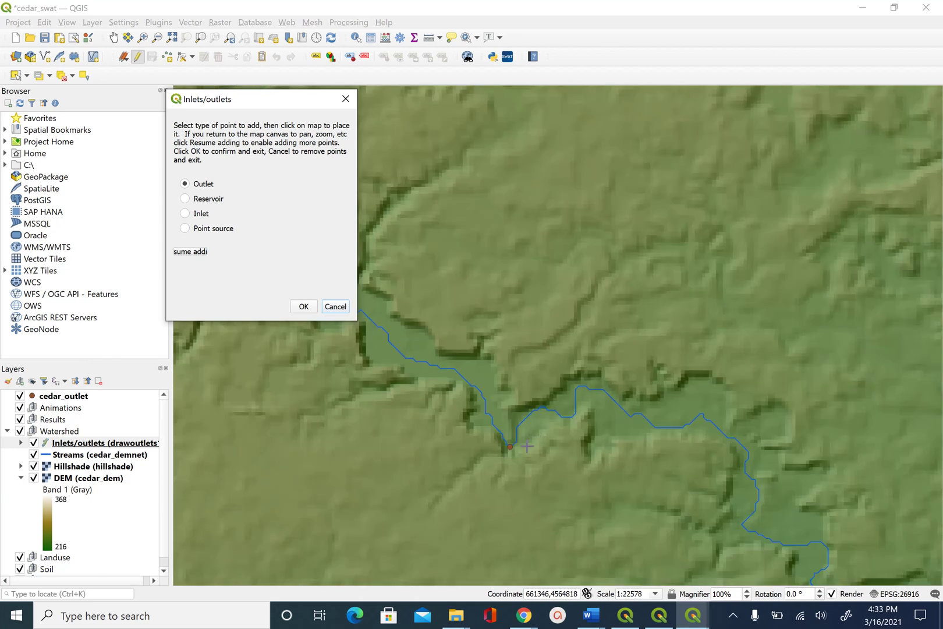
scroll(510, 443, "up", 1)
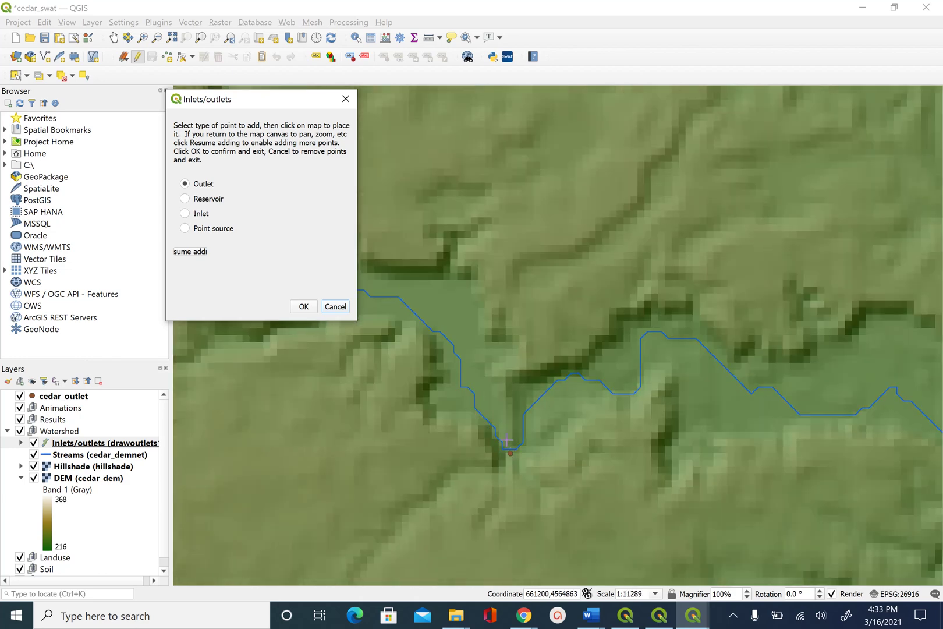
scroll(492, 436, "up", 2)
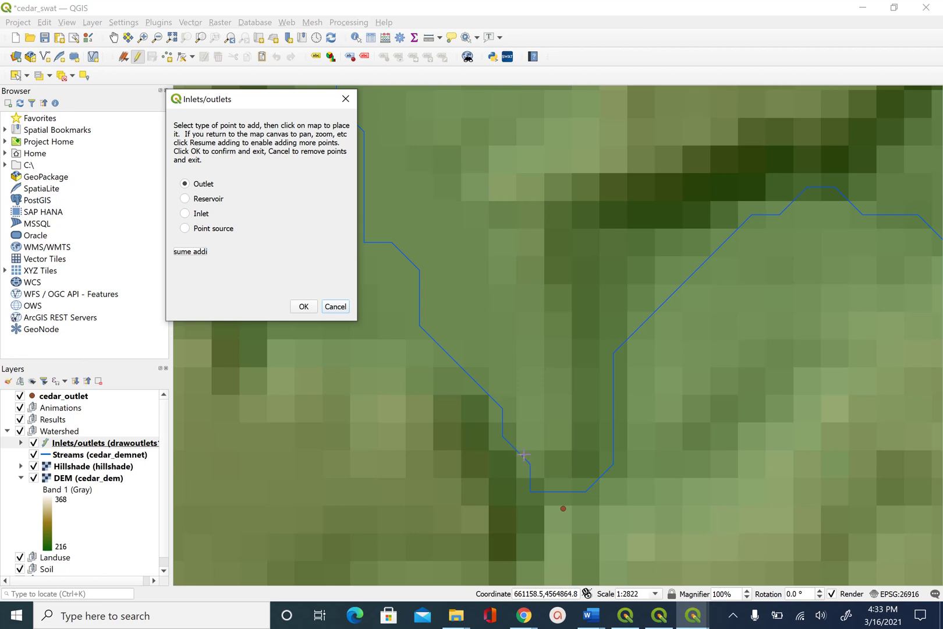
left_click(524, 454)
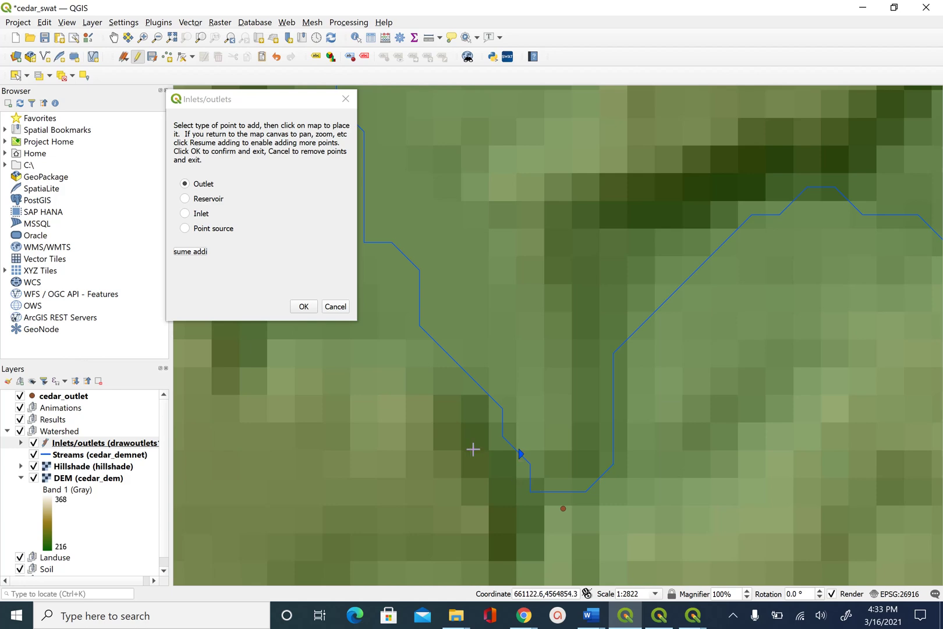
left_click(304, 307)
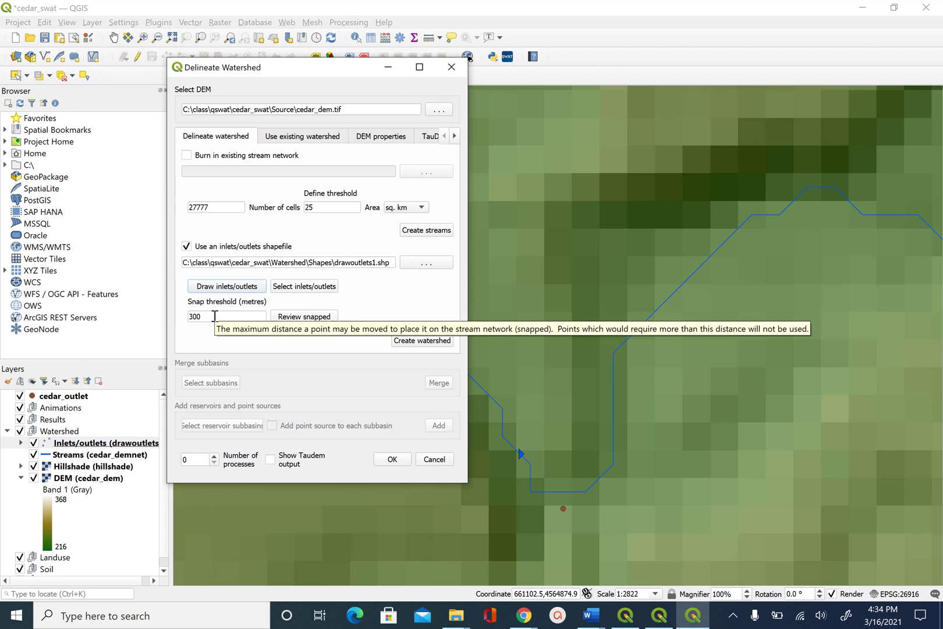
- Review the outlet snapped within 300 m, then run Create watershed
left_click(304, 317)
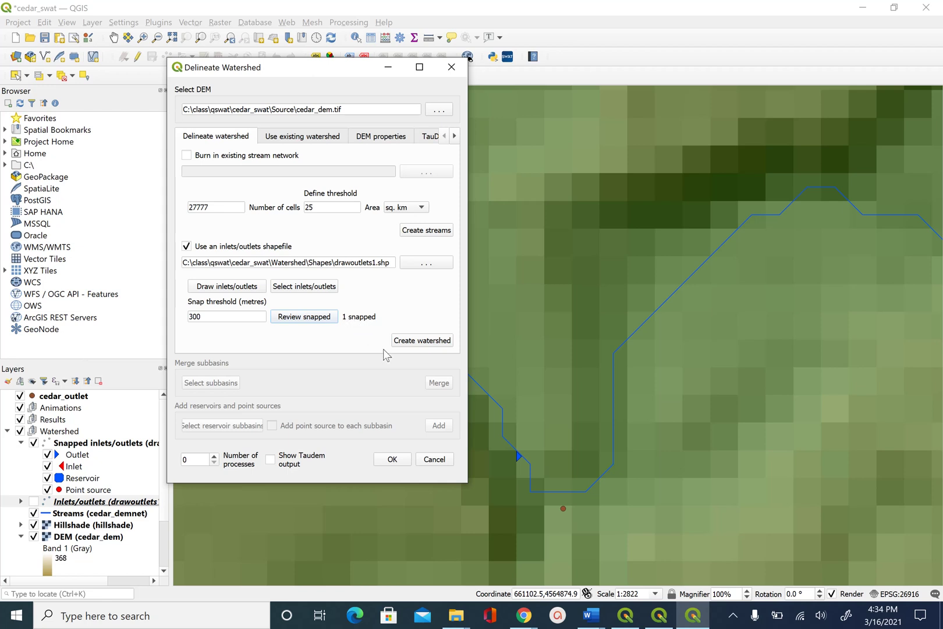
left_click(431, 343)
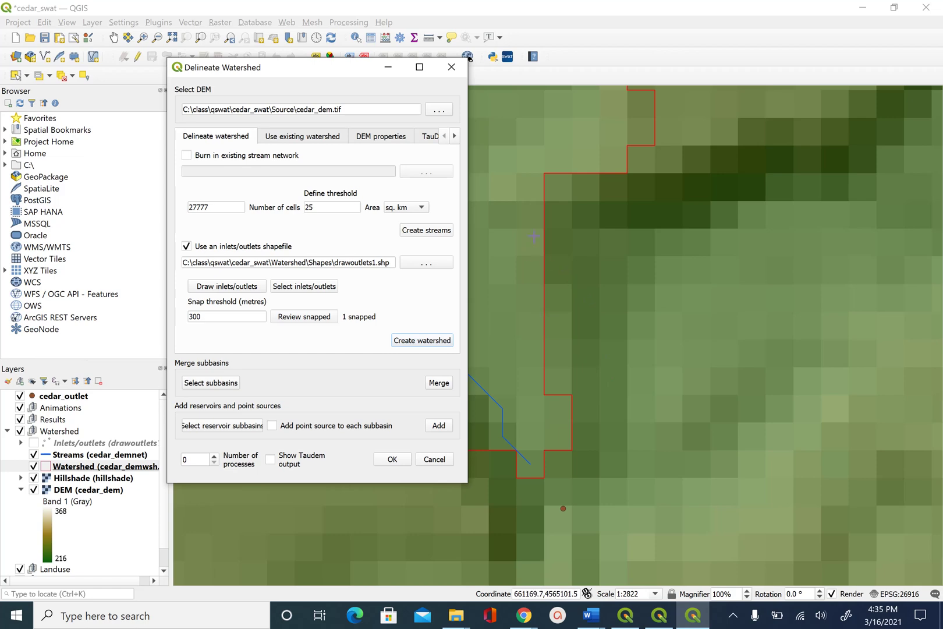
- Zoom out and pan the map to centre the whole delineated watershed
scroll(518, 240, "down", 4)
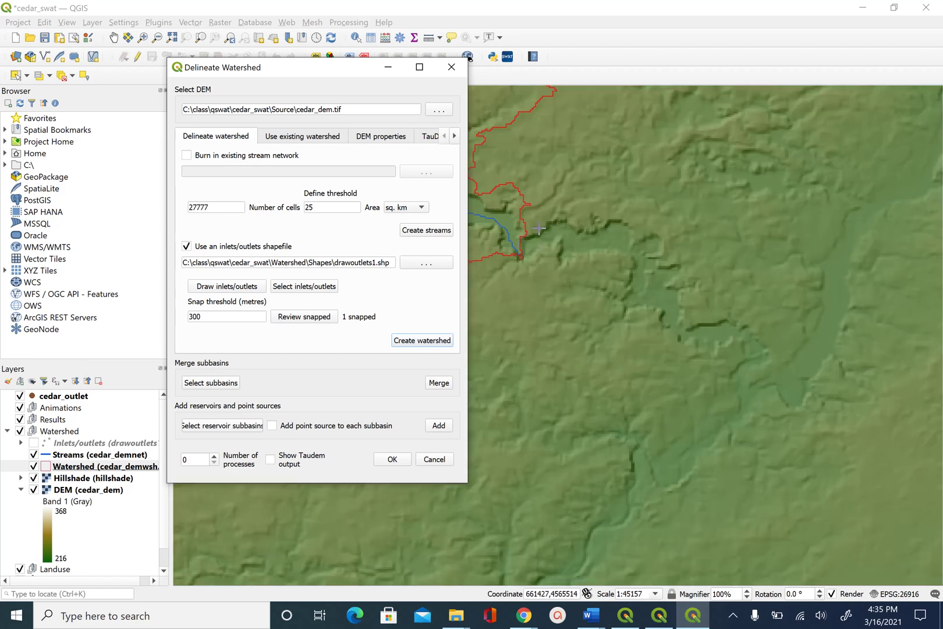
left_click(113, 38)
left_click_drag(510, 249, 630, 400)
scroll(616, 388, "down", 3)
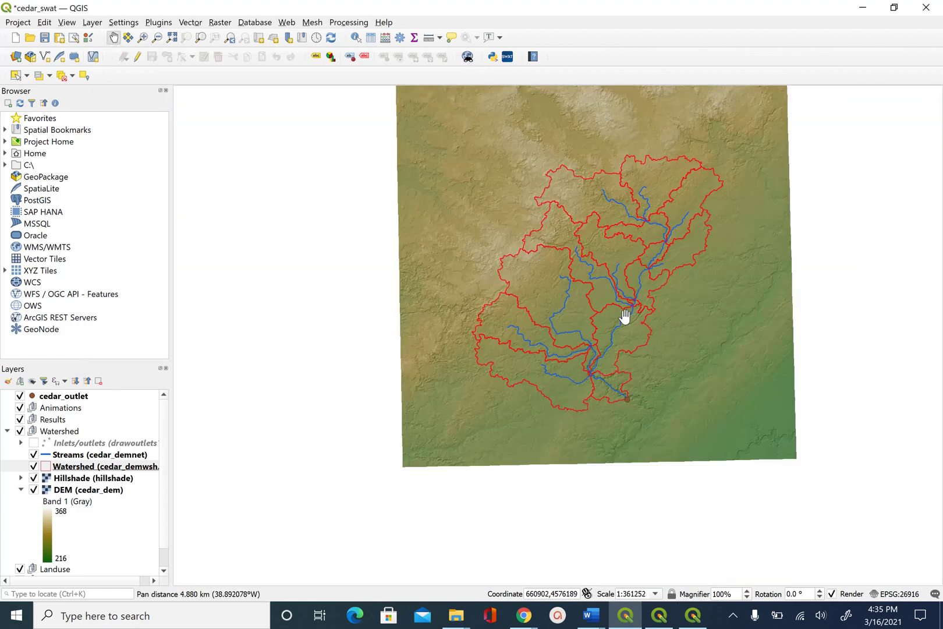
scroll(628, 315, "up", 1)
scroll(631, 315, "down", 1)
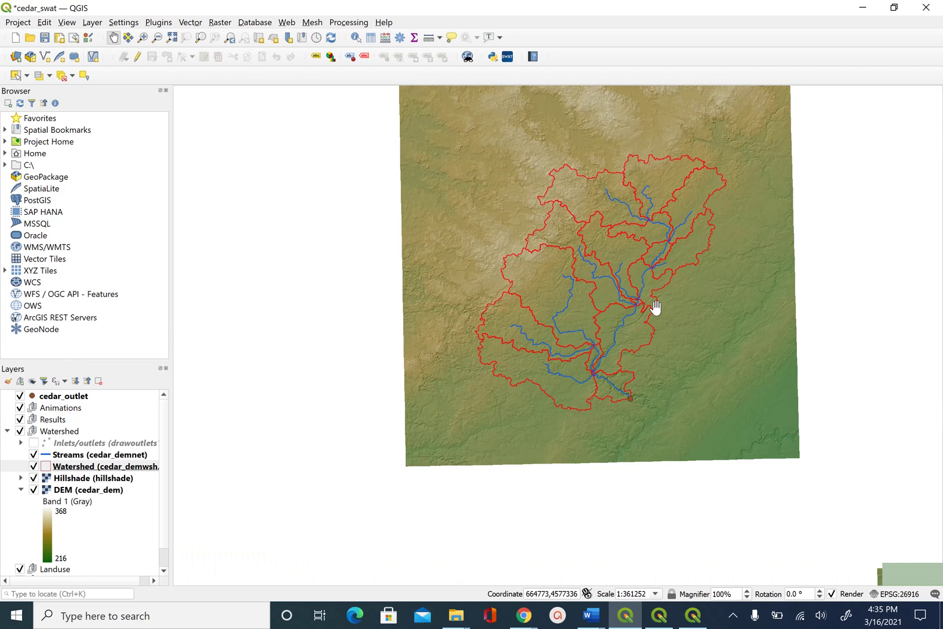
left_click_drag(655, 308, 577, 351)
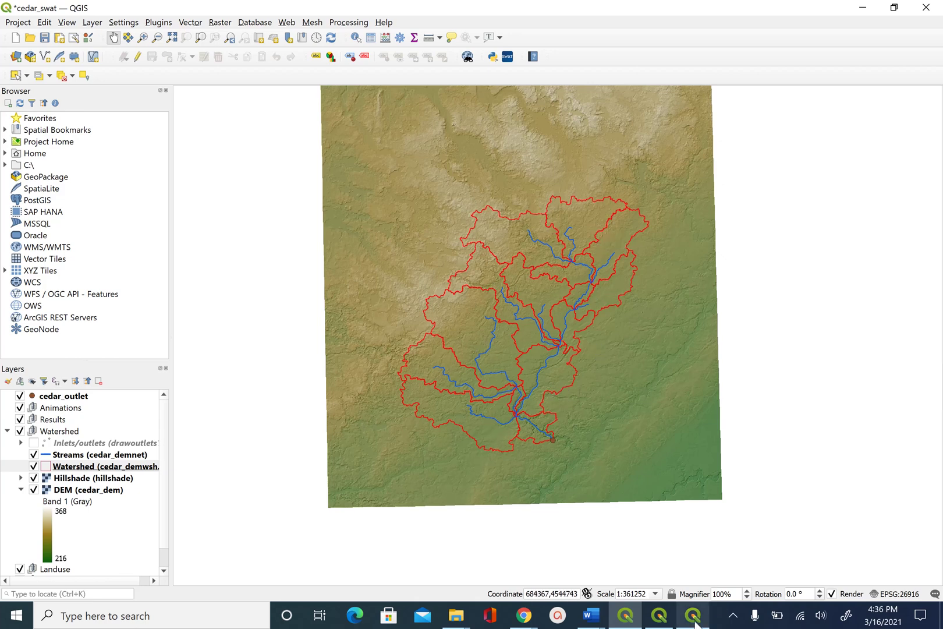
- Restore the Delineate Watershed dialog and confirm with OK to finalize subbasins 1–17
mouse_move(694, 622)
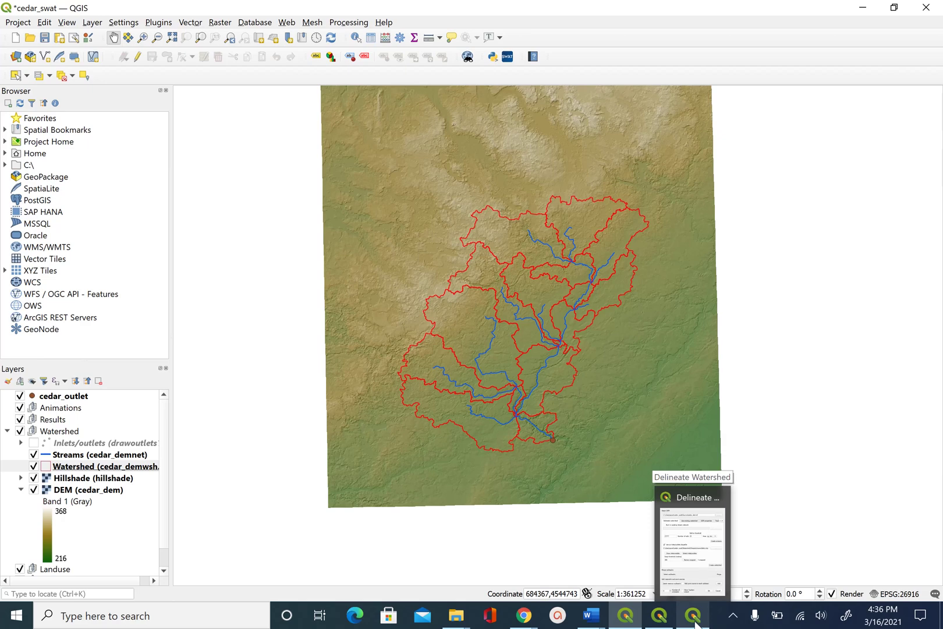
left_click(691, 496)
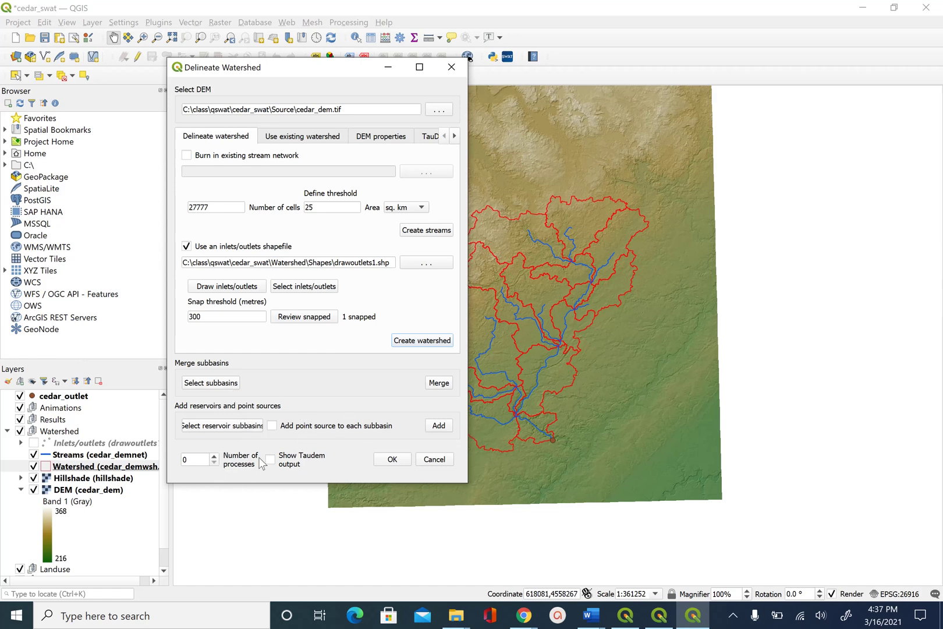
left_click(393, 460)
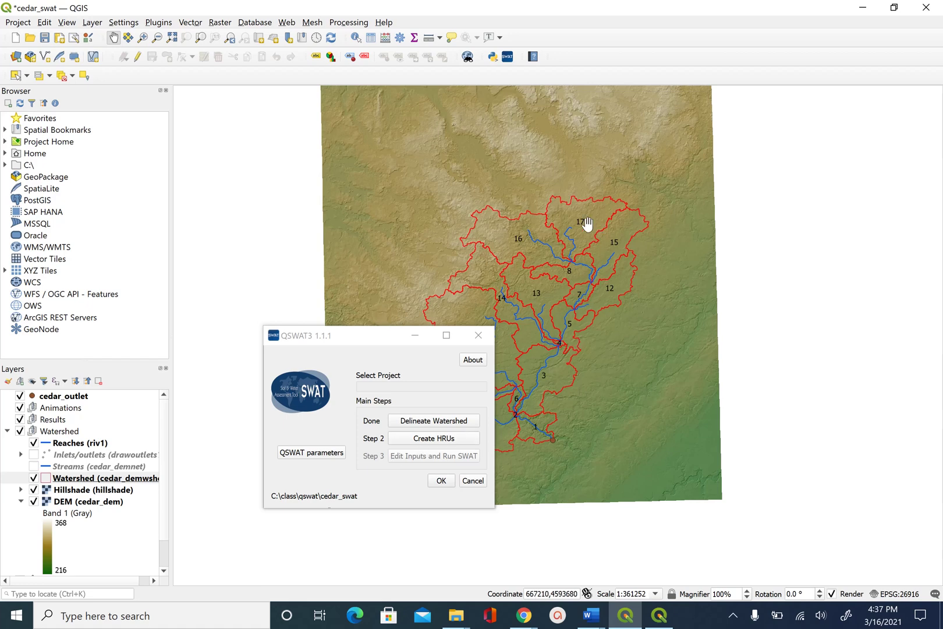
- Drag the QSWAT3 window up and left, clear of the numbered subbasins
left_click_drag(383, 344, 291, 253)
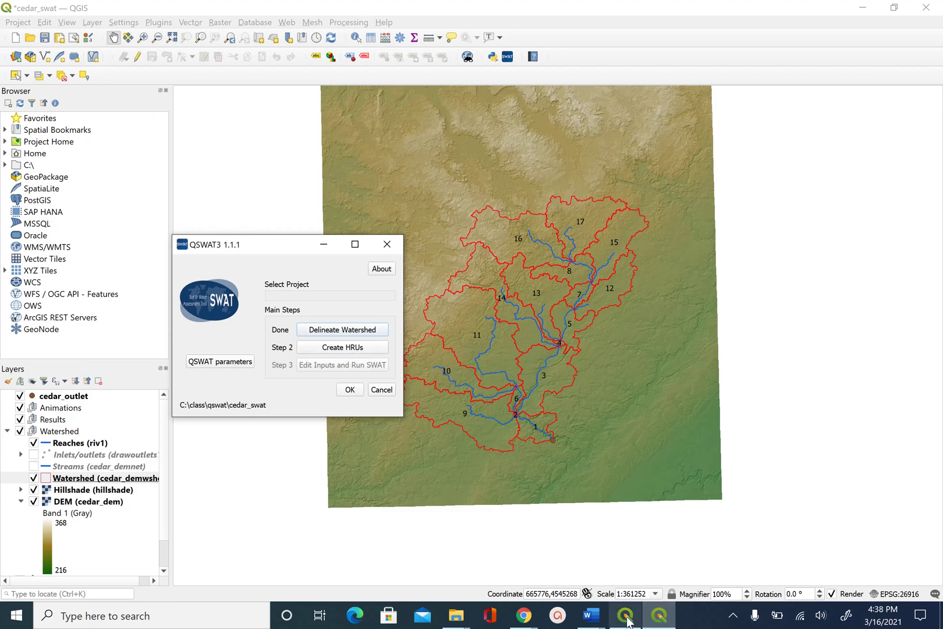
- Browse cedar_swat\Watershed\Shapes to check the outlet and riv1 shapefiles, then return to QGIS
left_click(456, 615)
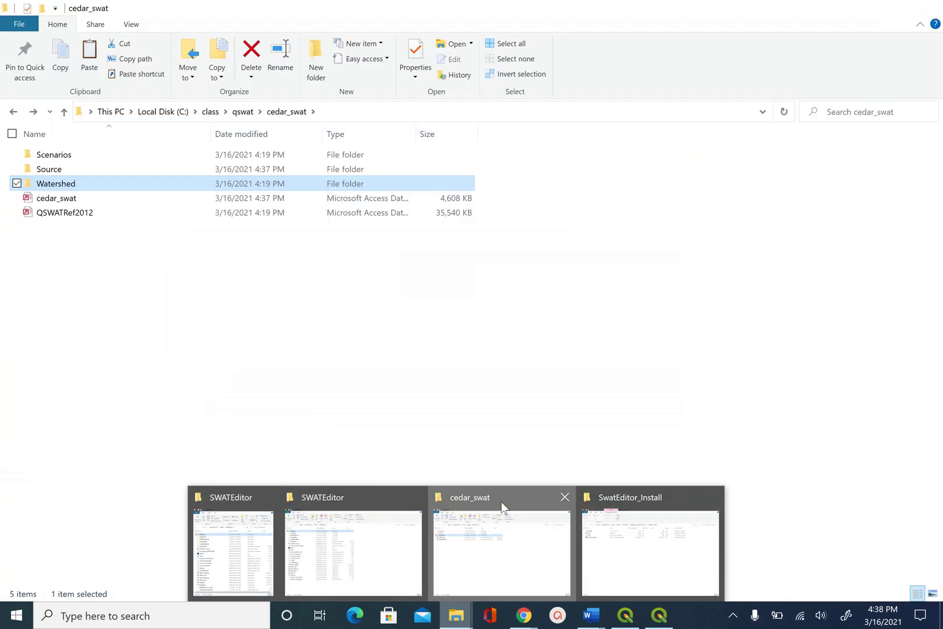
left_click(503, 507)
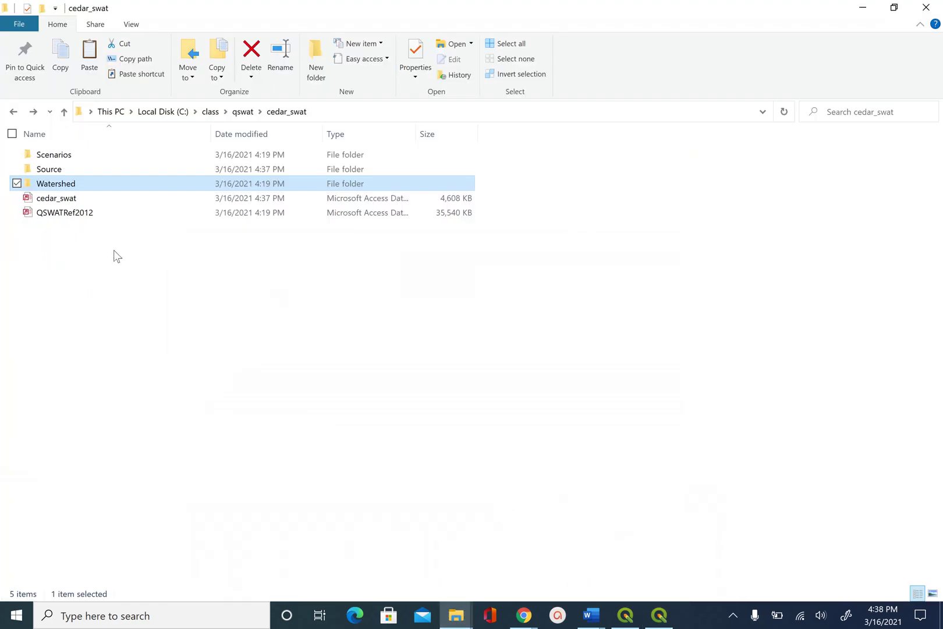
double_click(70, 186)
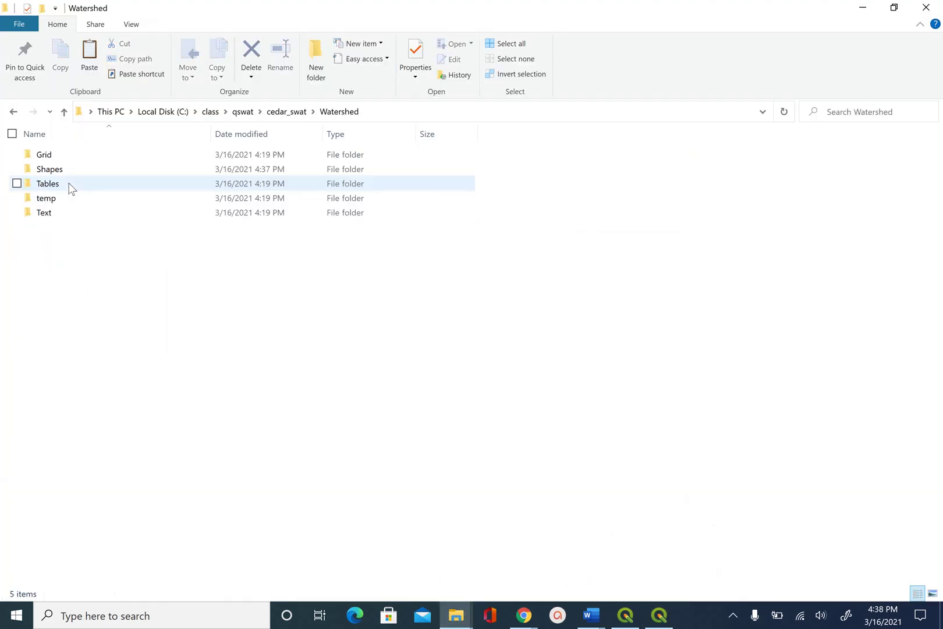
double_click(69, 173)
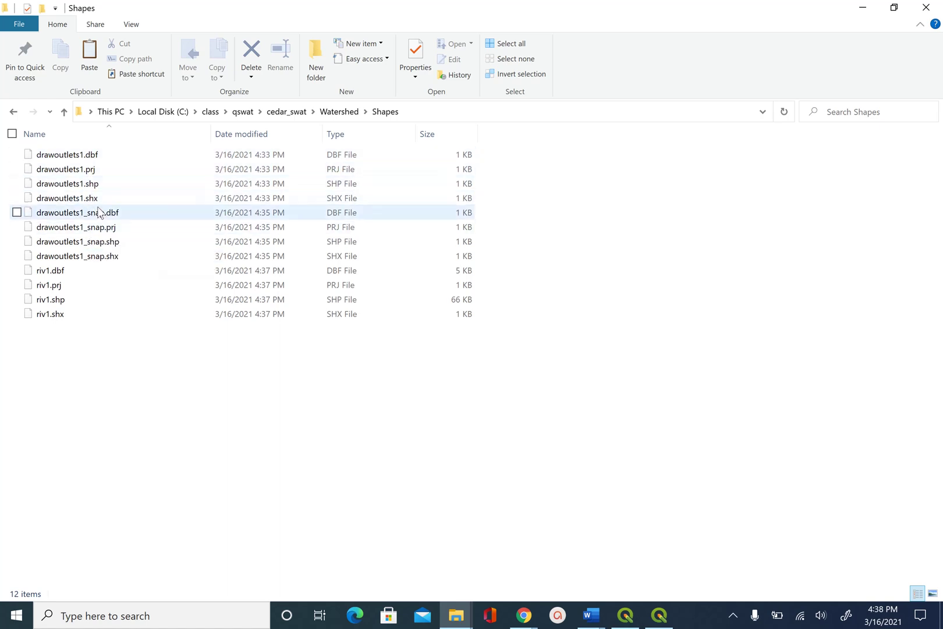
left_click(12, 112)
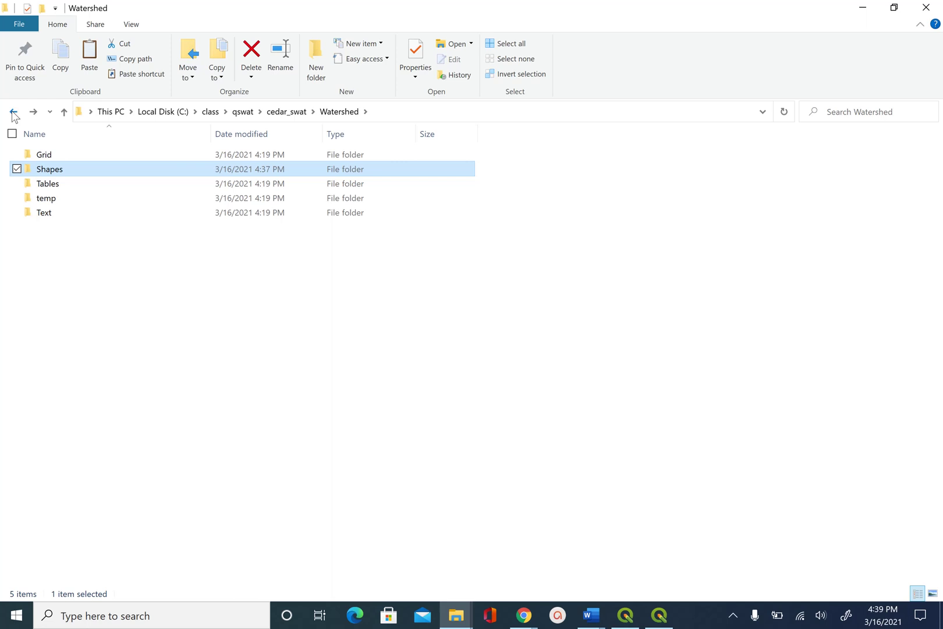
left_click(13, 113)
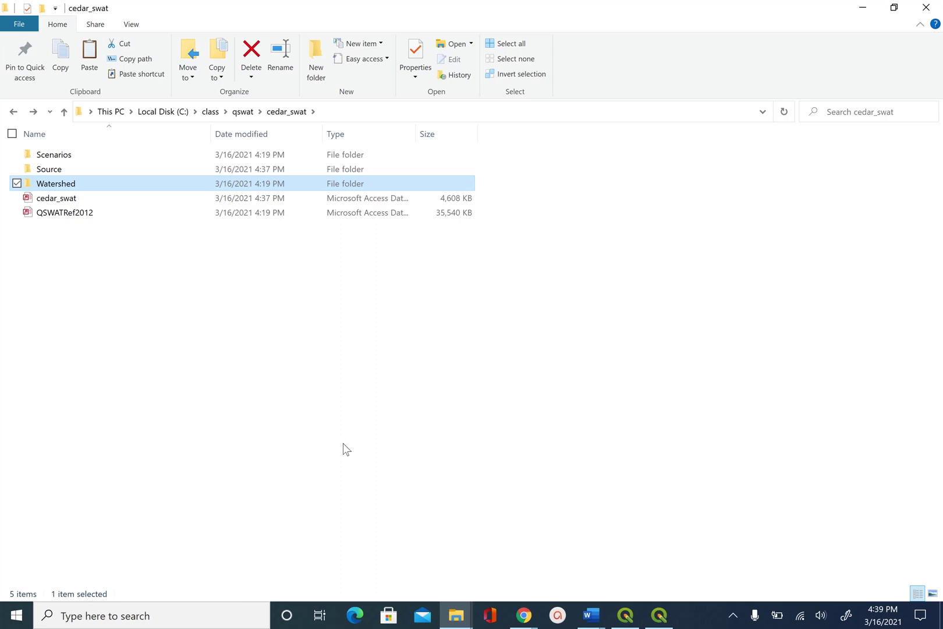
left_click(629, 619)
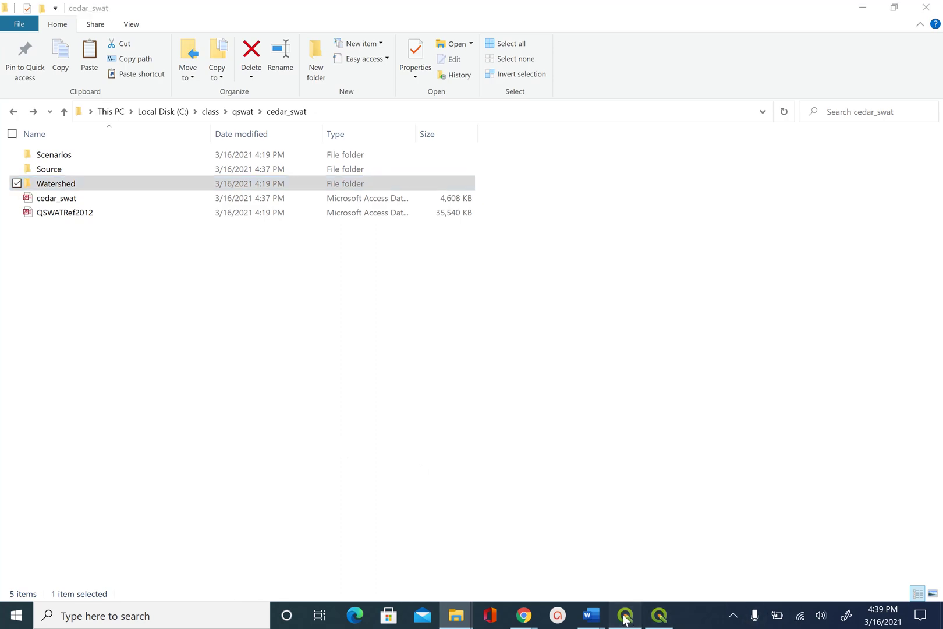
- Switch back to the QSWAT3 window from the taskbar, with delineation of 17 subbasins complete
left_click(659, 615)
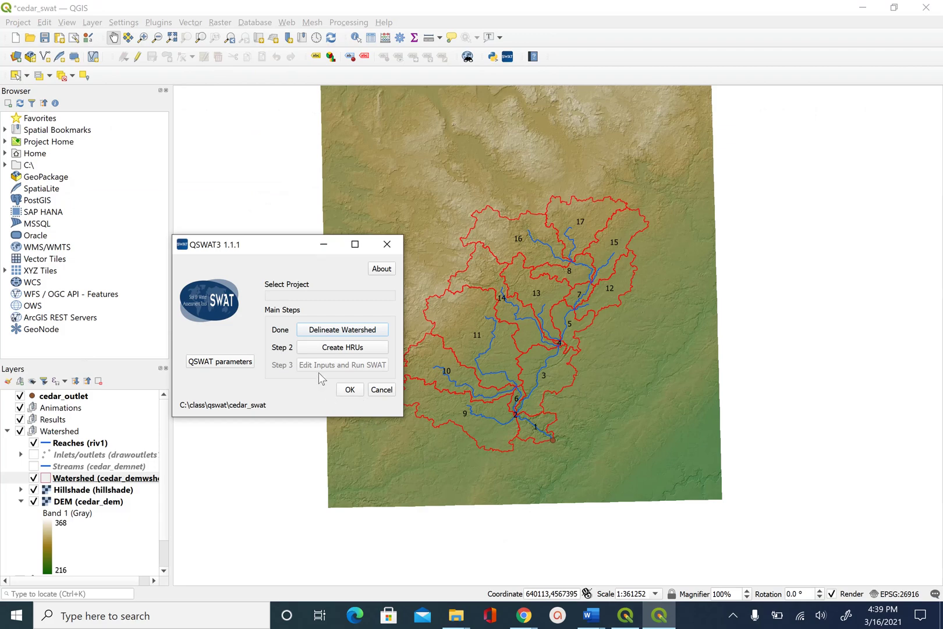